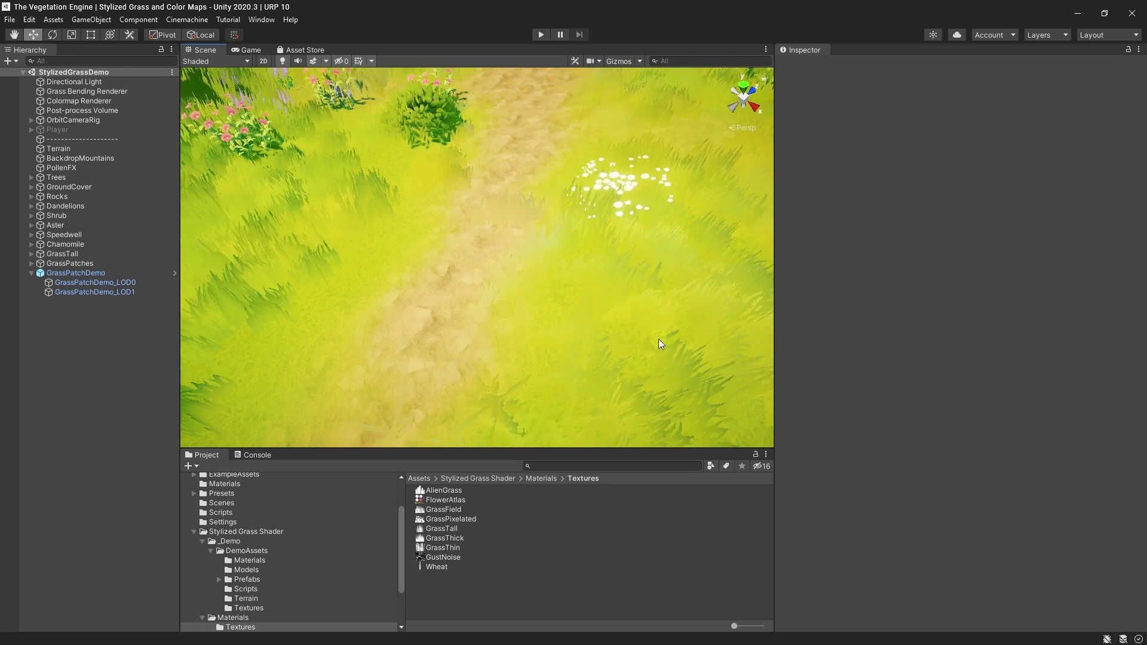
- Turn Cast Shadows on for GrassPatchDemo_LOD0 to compare the look, and switch it back off
click(139, 282)
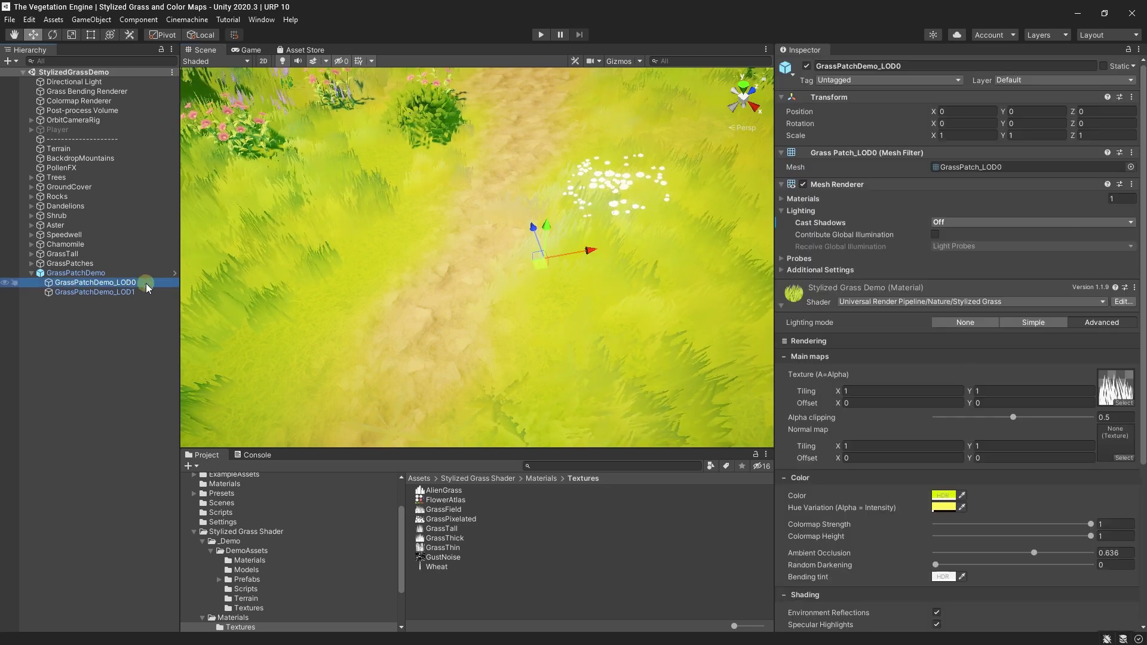
click(947, 222)
click(953, 246)
alt+drag(598, 210, 595, 237)
click(947, 222)
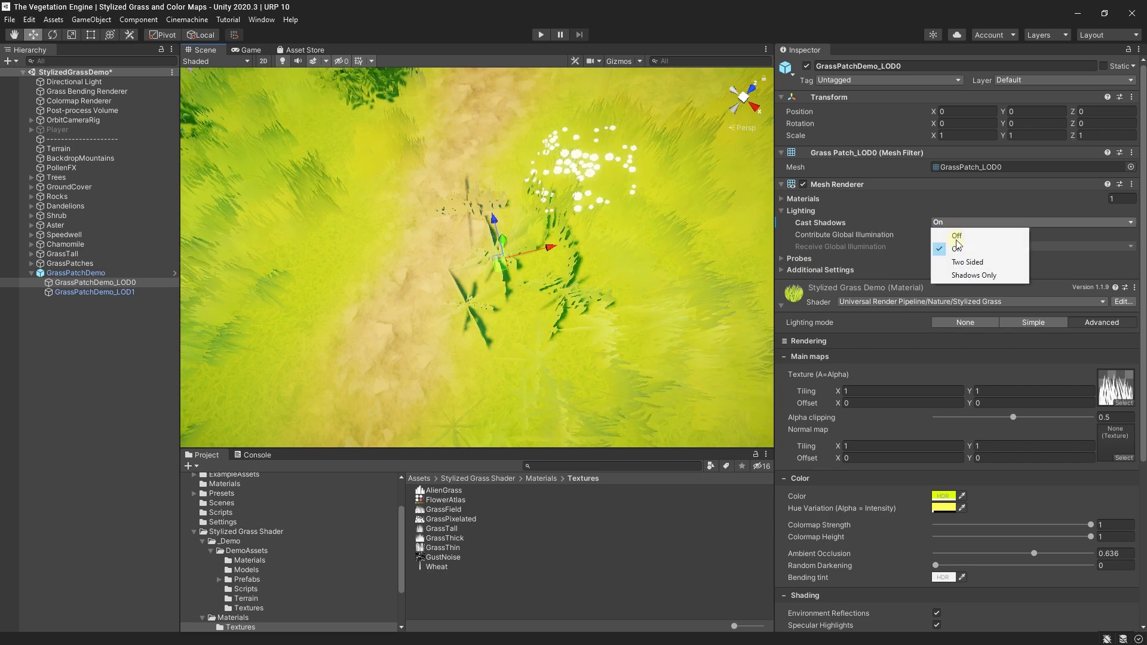
click(956, 236)
alt+drag(734, 303, 540, 281)
- Locate the grass material's main texture in the project, inspect GrassField, and reselect GrassPatchDemo_LOD0
click(1115, 387)
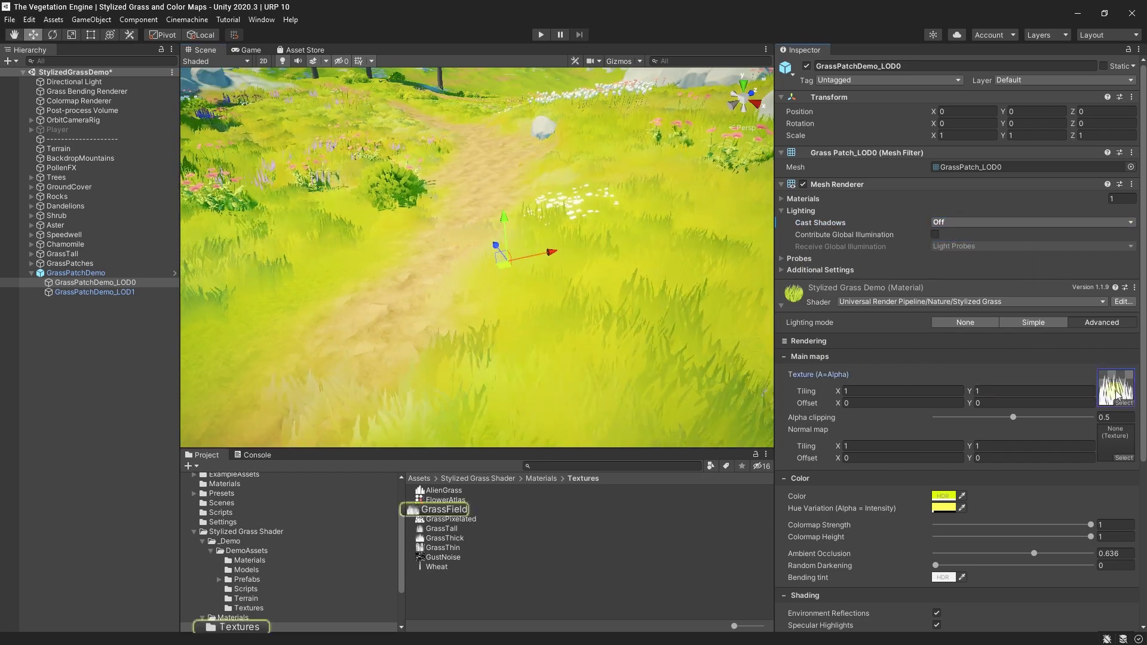
click(443, 509)
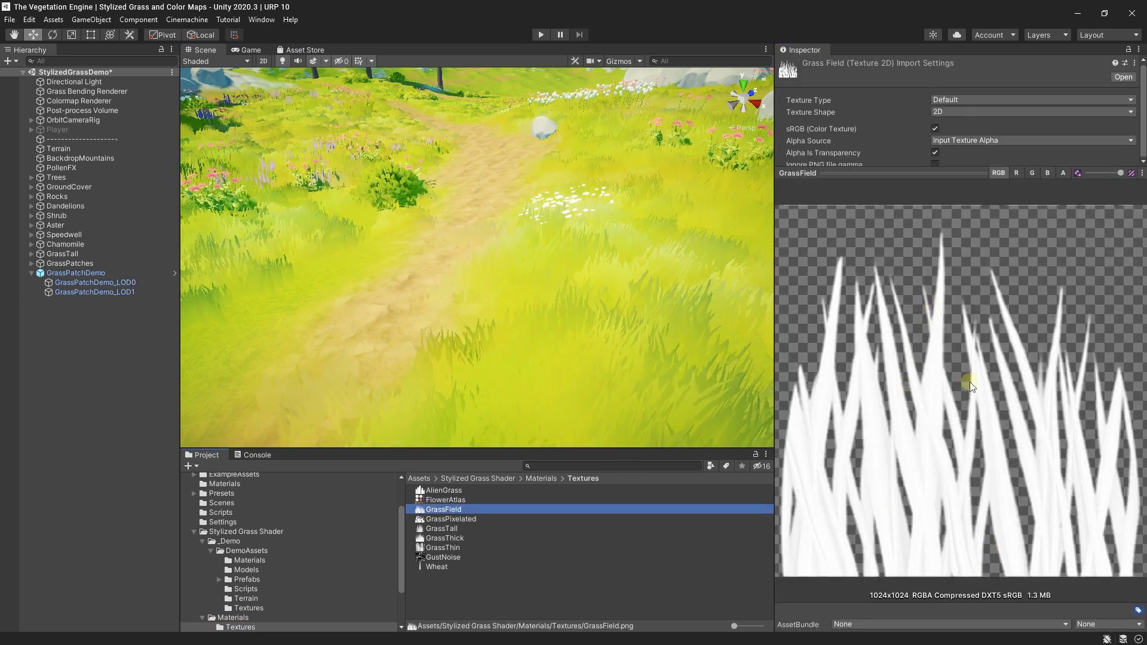
click(143, 282)
- Try Flatten normals (lighting) at 0 on the grass material to compare the shading, and return it to 1
alt+drag(536, 342, 499, 319)
scroll(929, 396, down, 6)
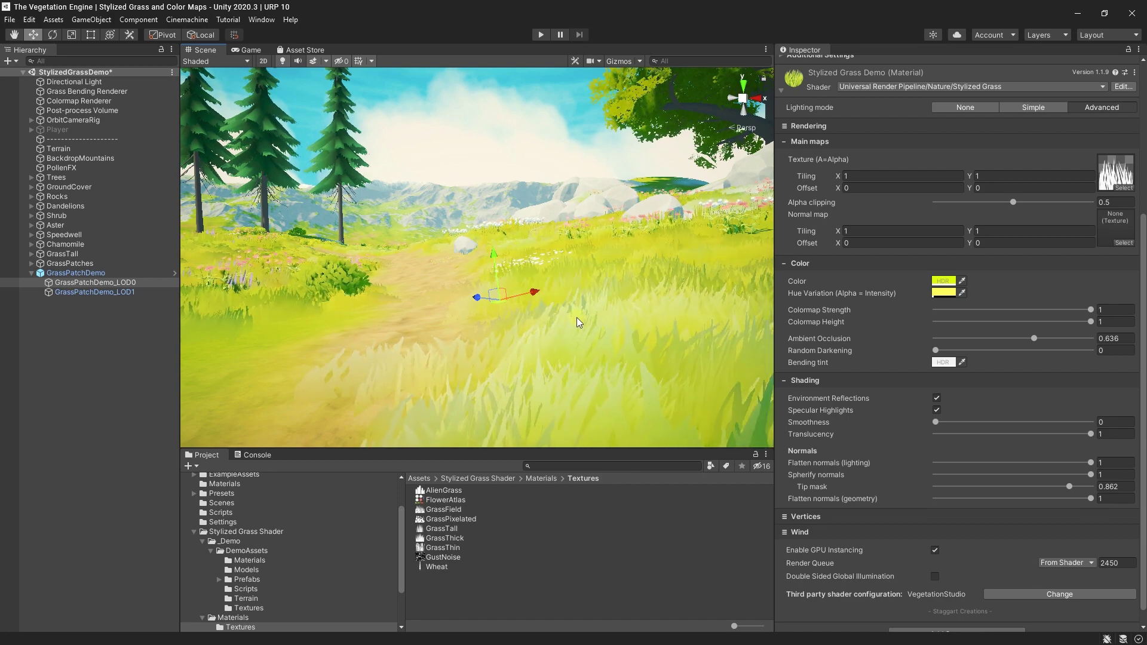
middle_drag(583, 311, 583, 321)
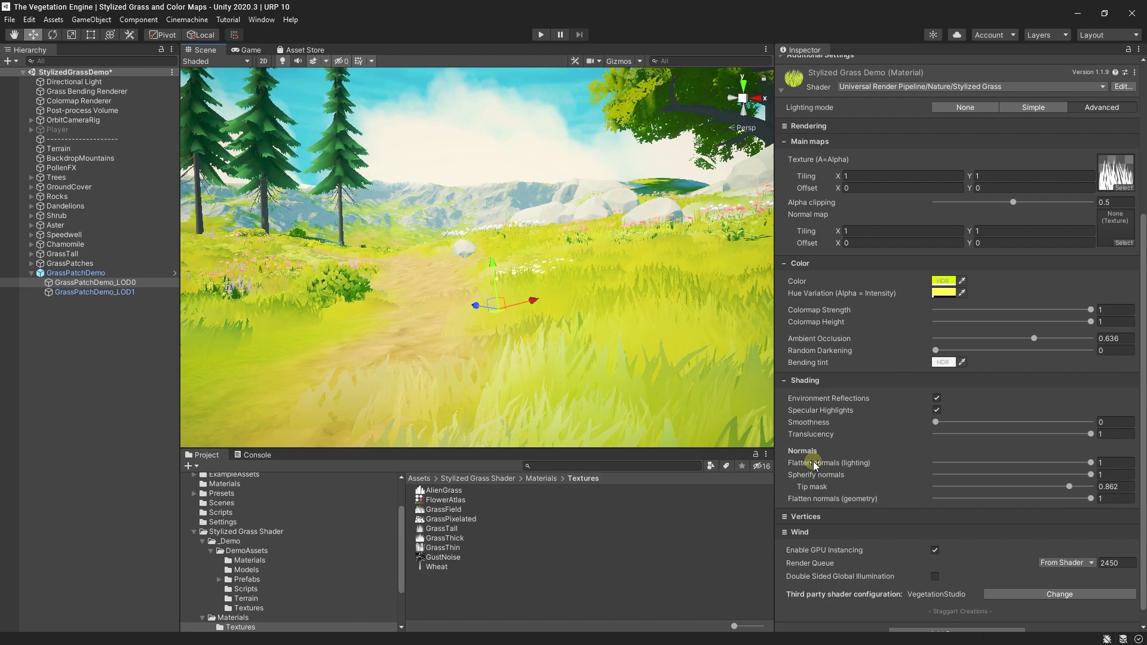
click(934, 464)
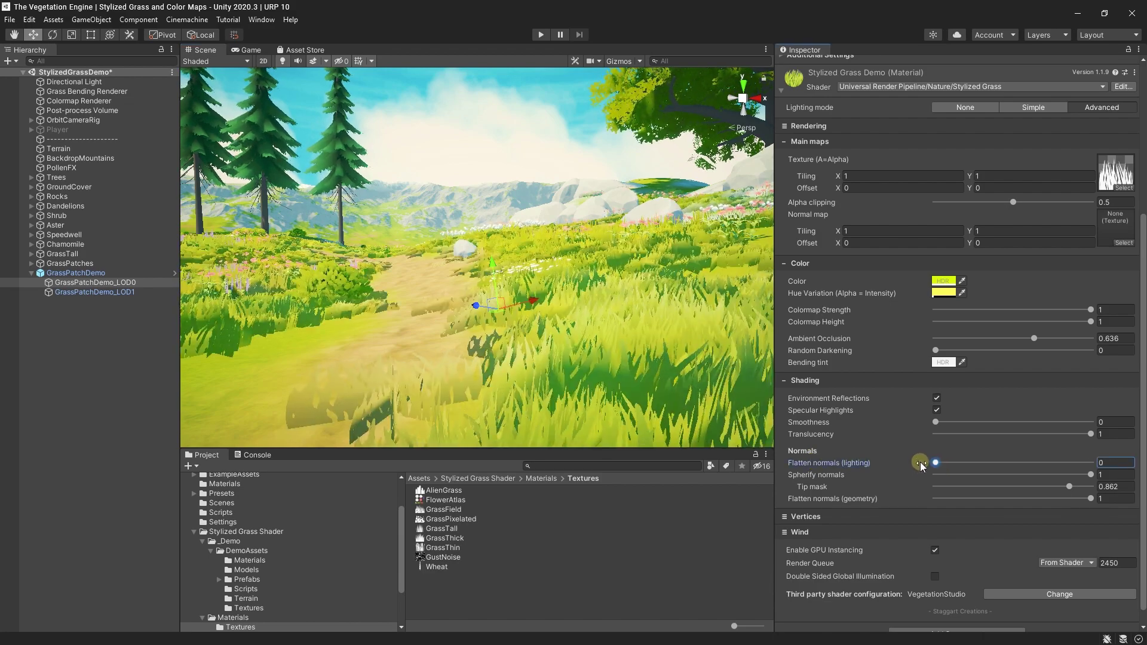
mouse_move(472, 262)
right_down()
mouse_move(676, 282)
mouse_move(478, 290)
mouse_move(517, 227)
mouse_move(440, 282)
mouse_move(457, 275)
right_up()
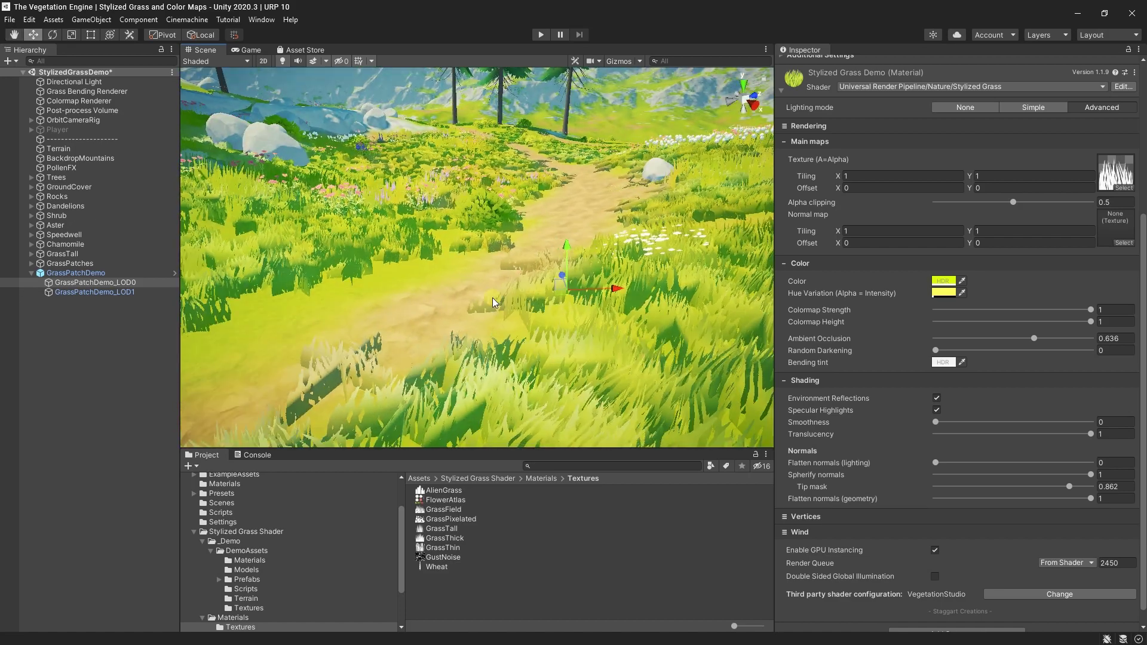
drag(918, 462, 1096, 465)
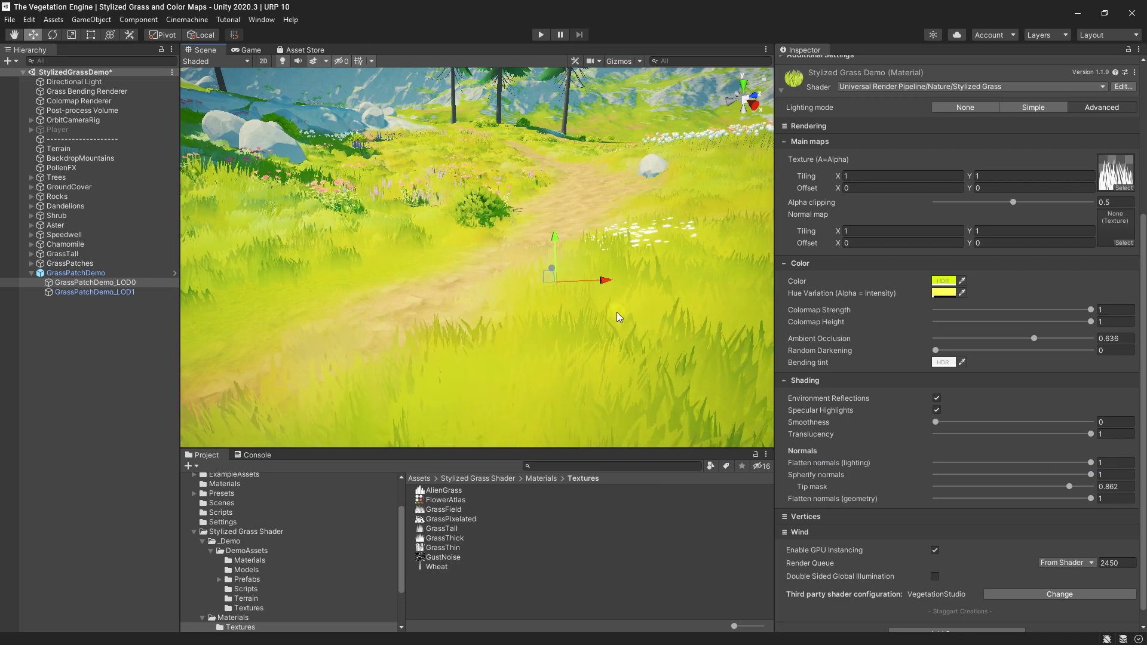
scroll(615, 294, down, 1)
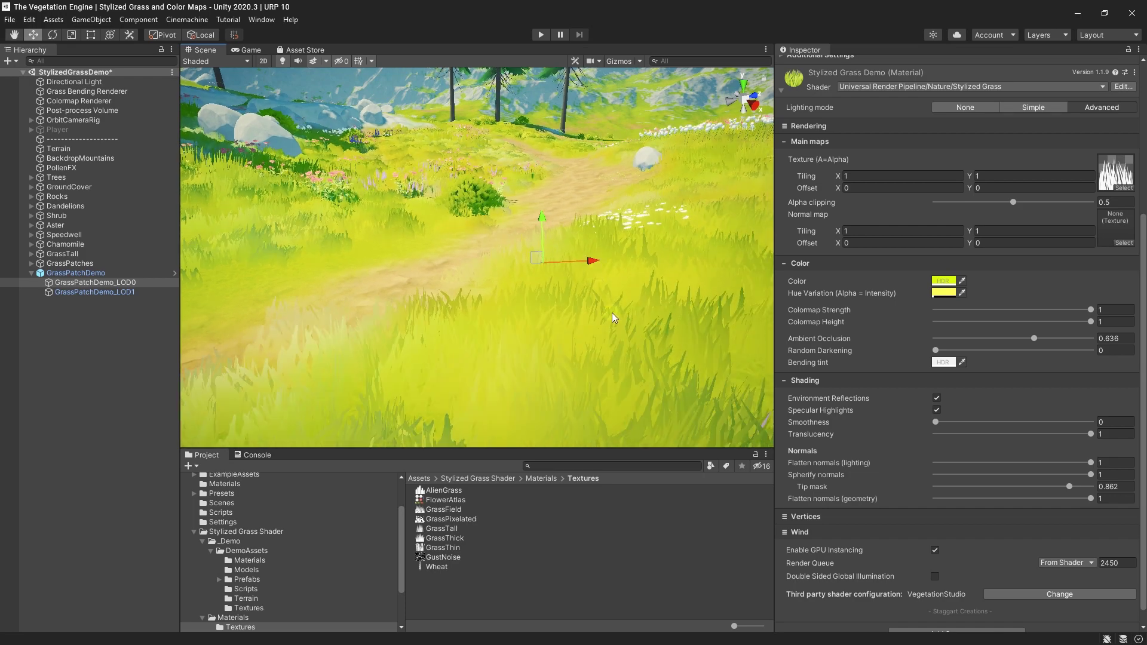
- Lower the grass material's Spherify normals to about 0.49 and view the grass from several angles
mouse_move(836, 477)
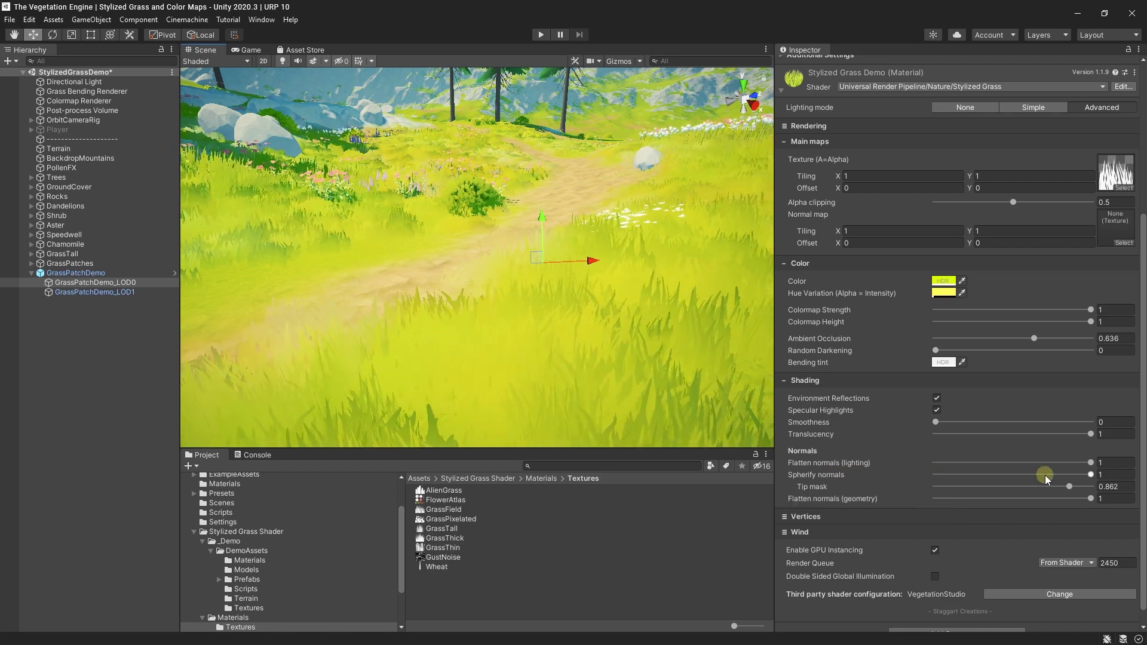
scroll(567, 328, up, 1)
scroll(567, 328, up, 2)
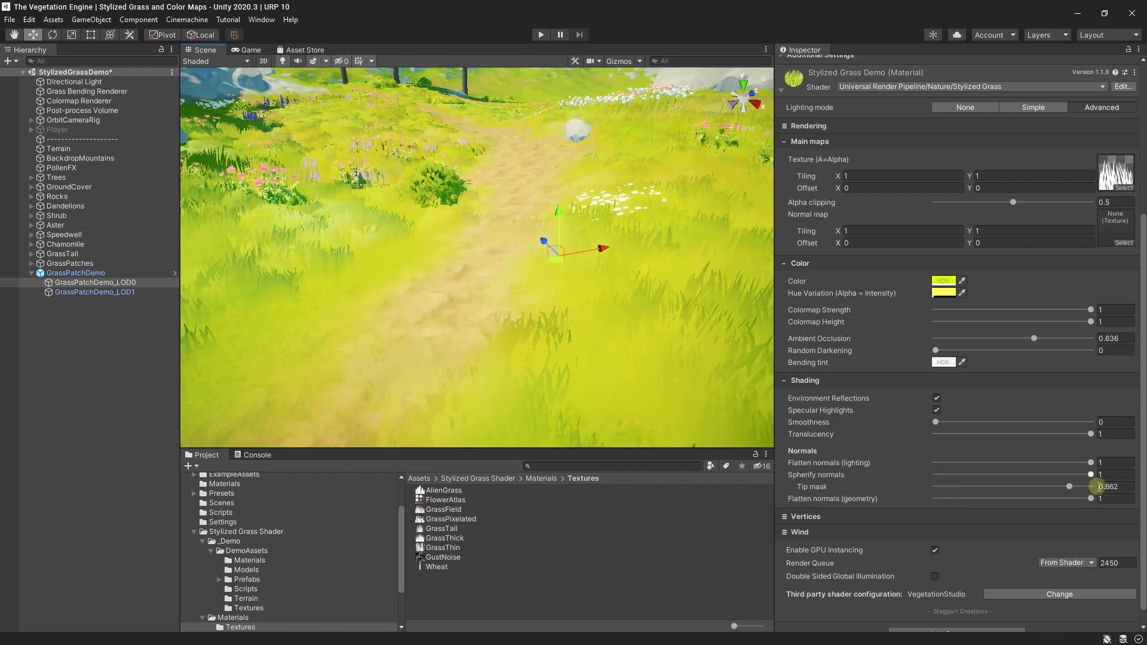
mouse_move(1091, 474)
mouse_down()
mouse_move(920, 474)
mouse_move(1023, 475)
mouse_move(1012, 475)
mouse_up()
right_drag(603, 305, 572, 280)
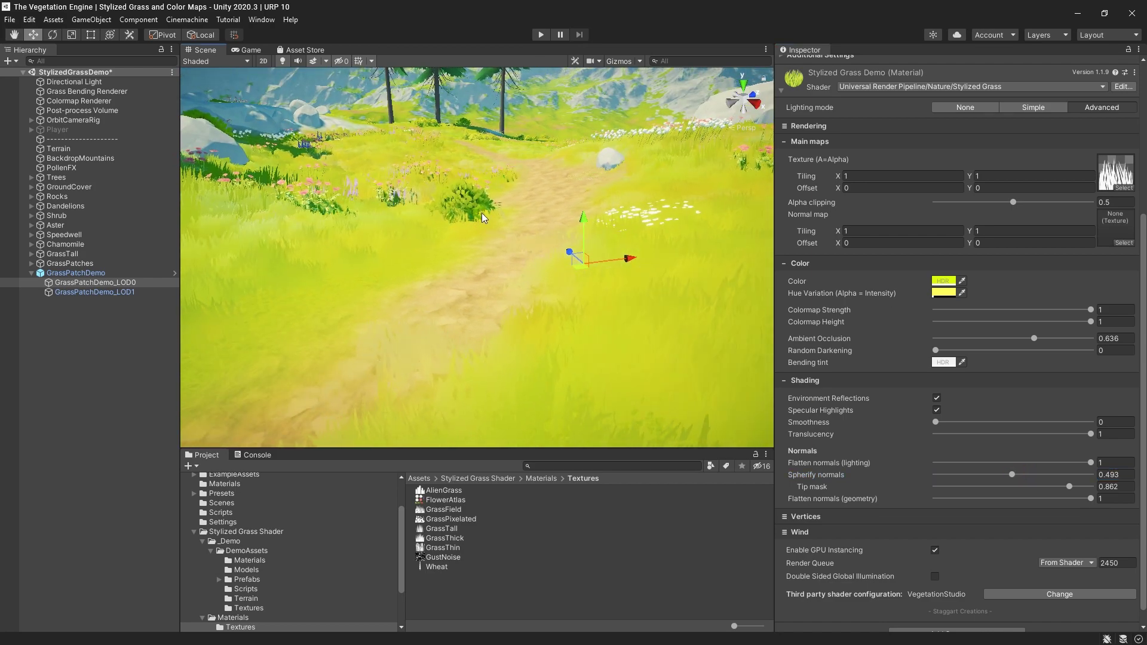
alt+drag(475, 239, 513, 120)
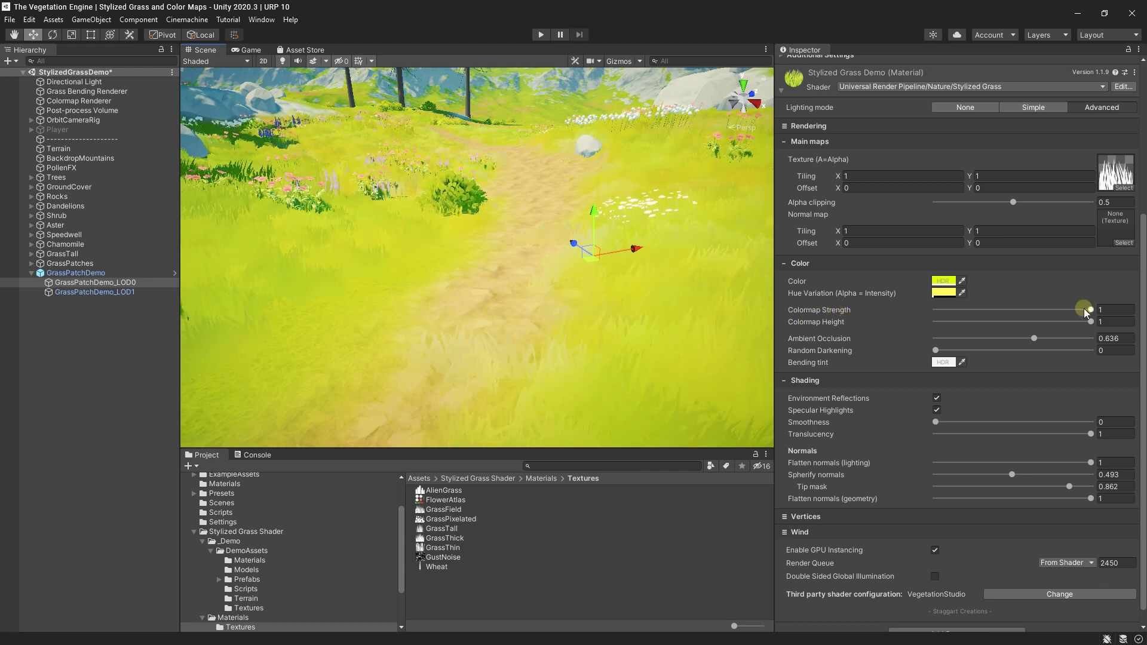
- Reduce the grass material's Colormap Strength to 0 to compare the colouring, and restore it to 1
drag(1091, 310, 951, 310)
right_drag(499, 273, 523, 282)
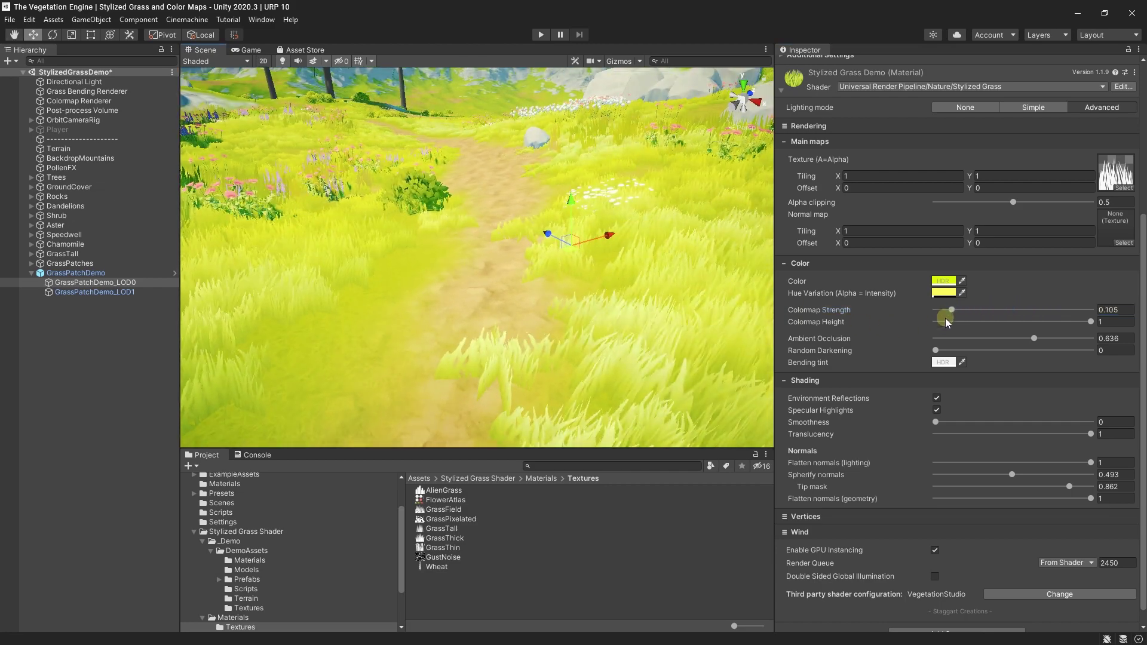
drag(952, 311, 934, 311)
right_drag(478, 299, 592, 177)
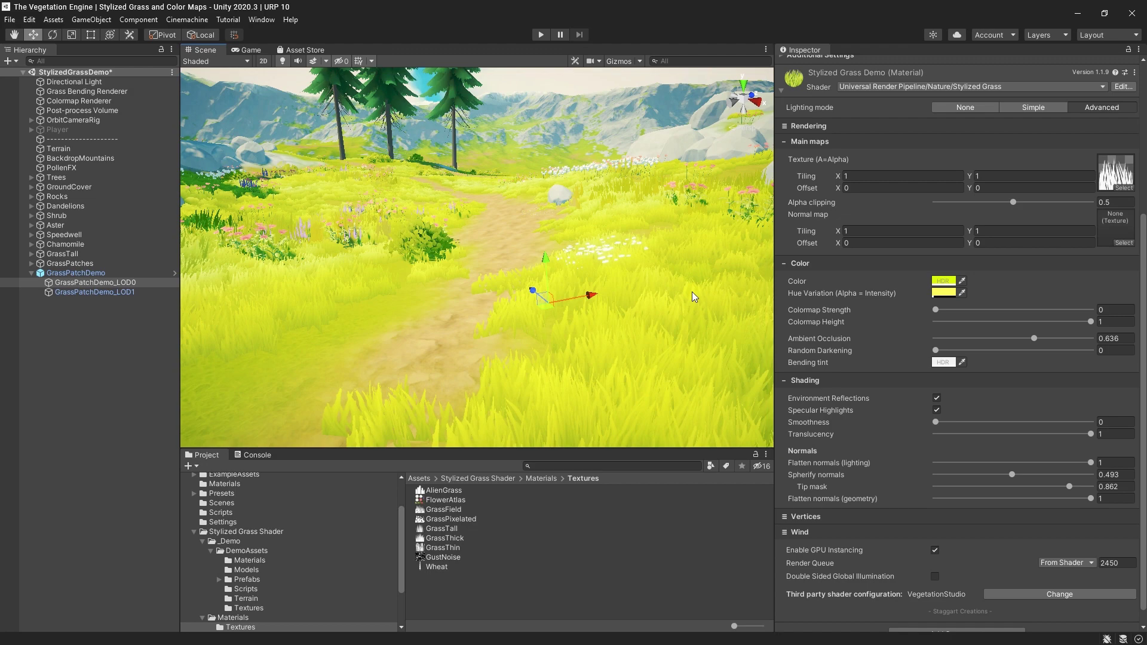
drag(936, 309, 1095, 310)
right_drag(556, 298, 551, 305)
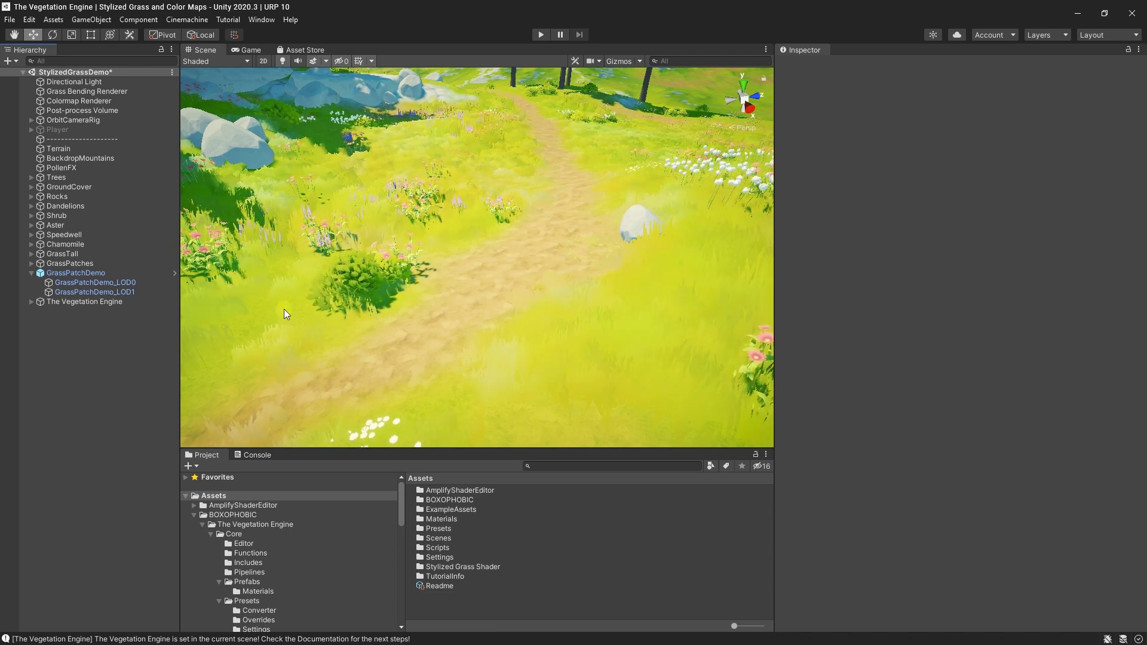
- Open The Vegetation Engine's Prefab Converter for the GrassPatchDemo prefab
click(111, 273)
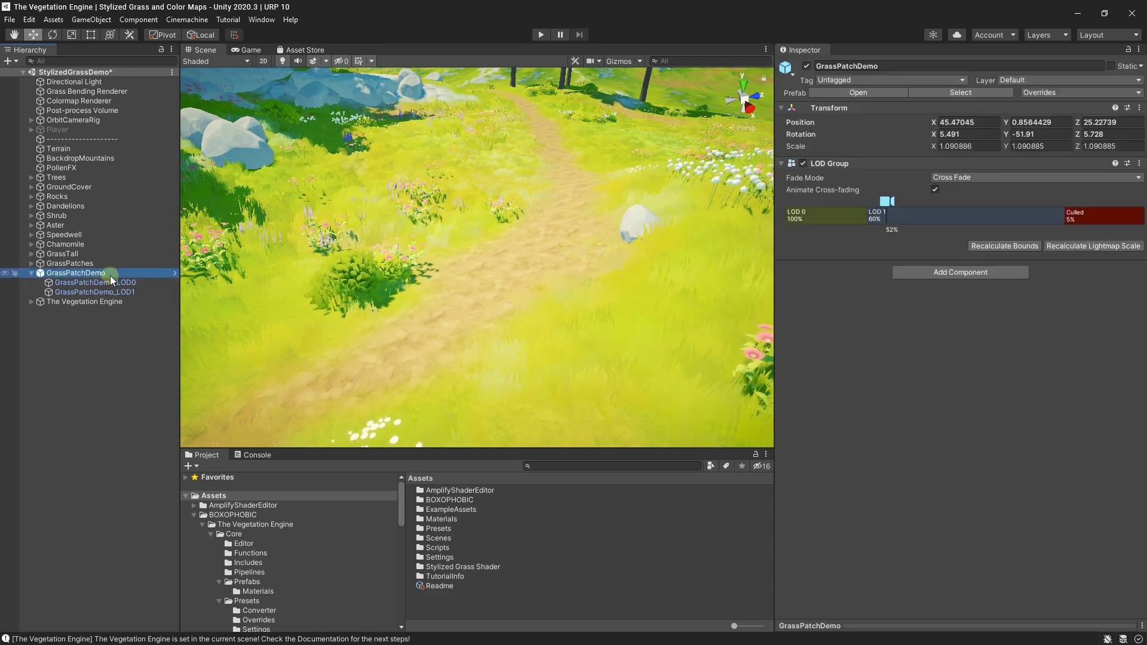
click(258, 21)
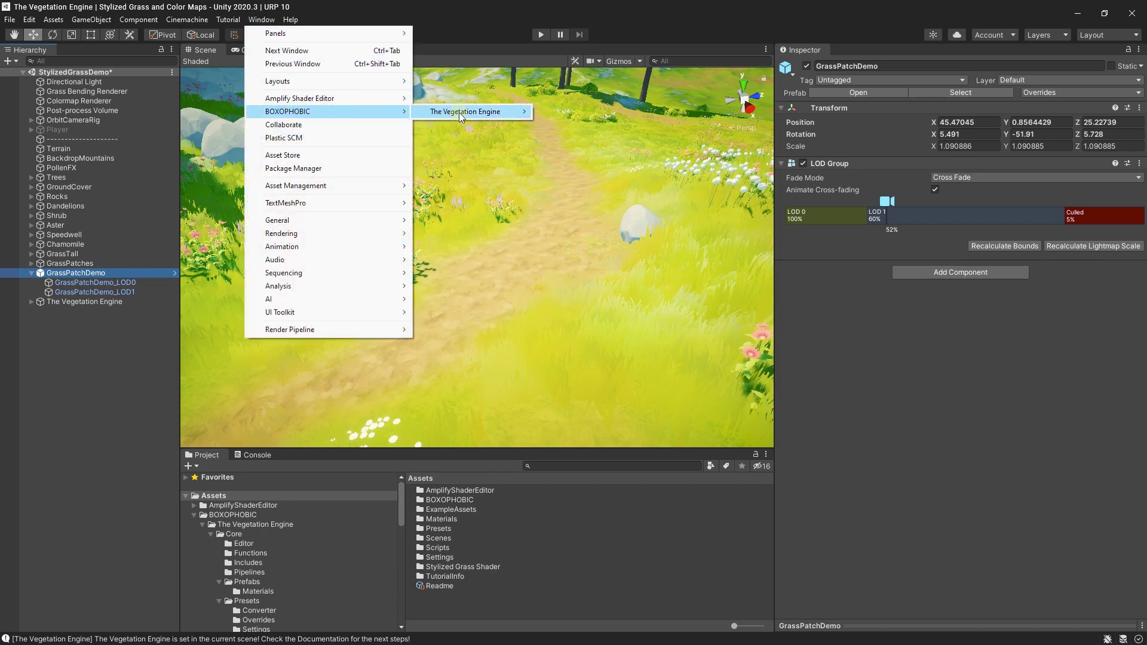
mouse_move(462, 116)
click(567, 126)
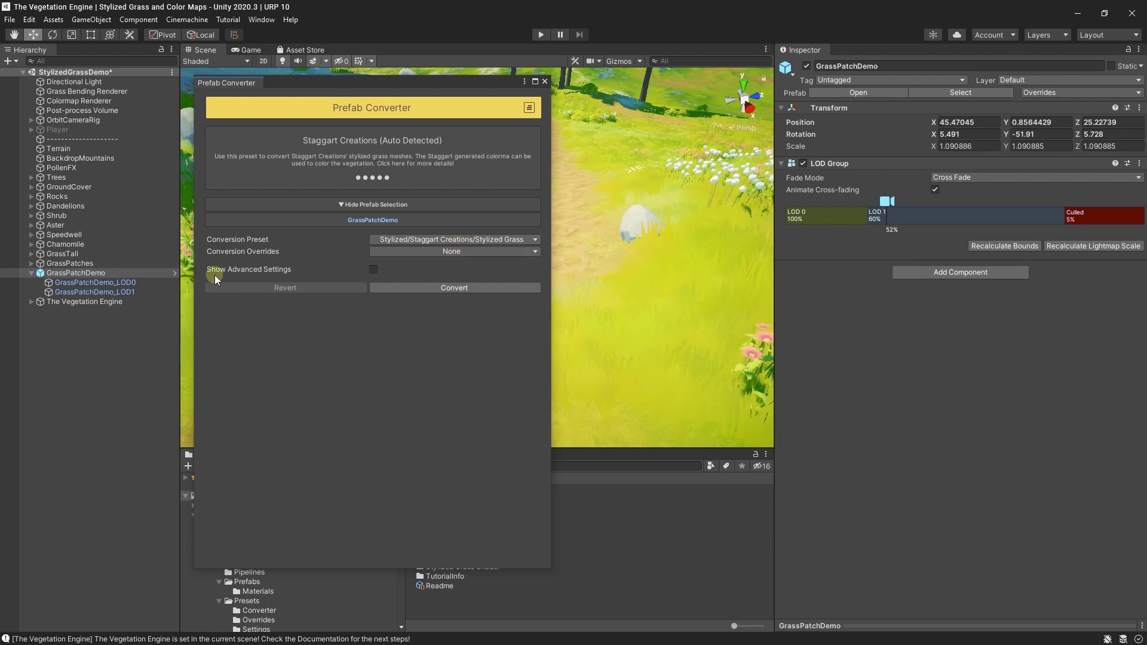
- Show the advanced settings, convert GrassPatchDemo with the Stylized/Staggart Creations/Stylized Grass preset, and close the converter
click(373, 271)
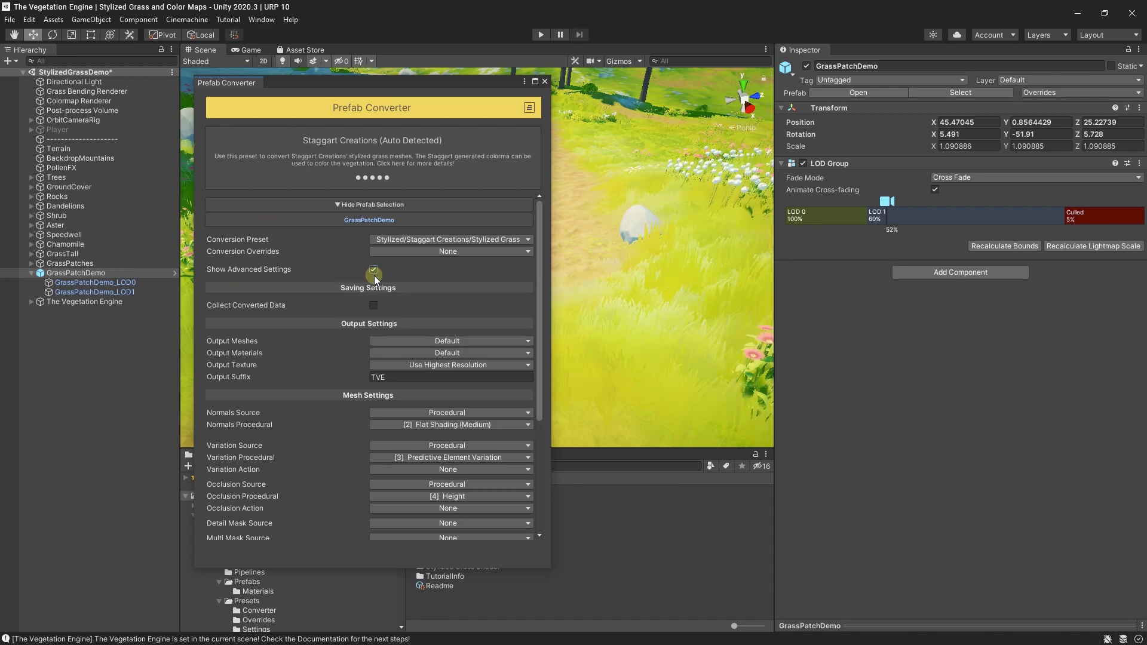
scroll(349, 341, down, 3)
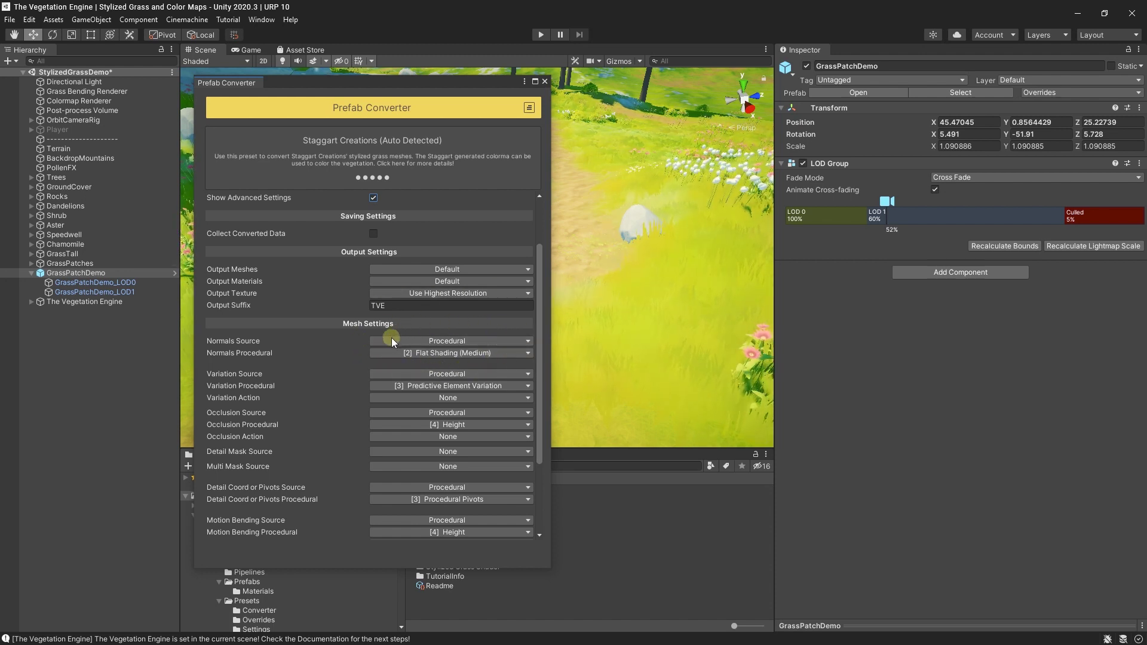
scroll(473, 367, down, 4)
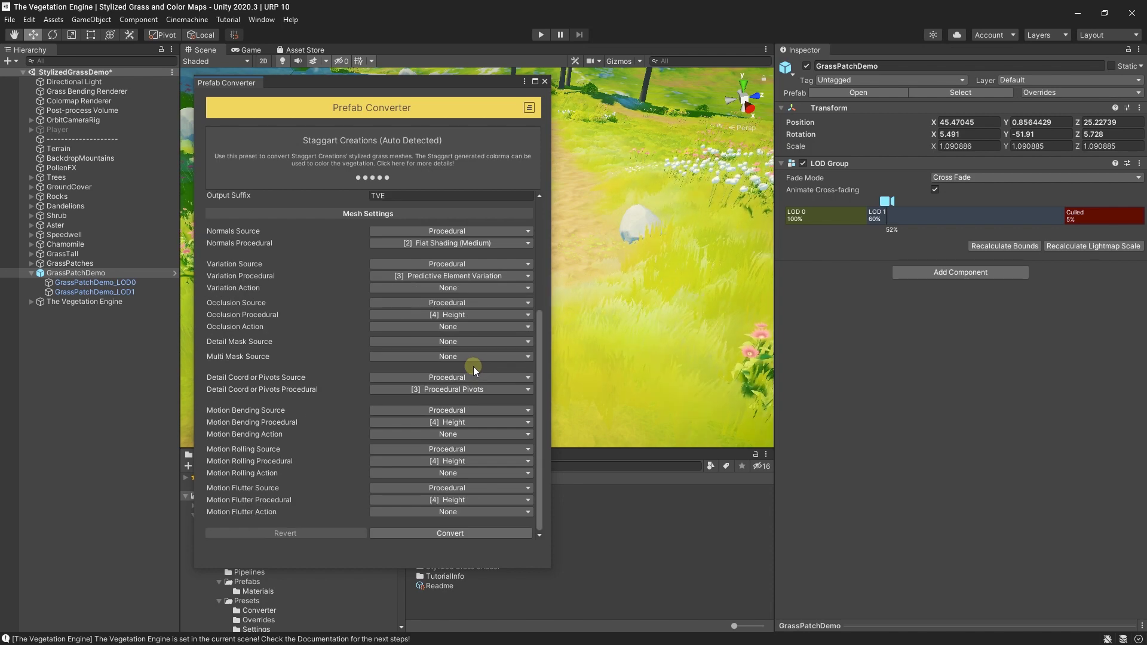
click(467, 532)
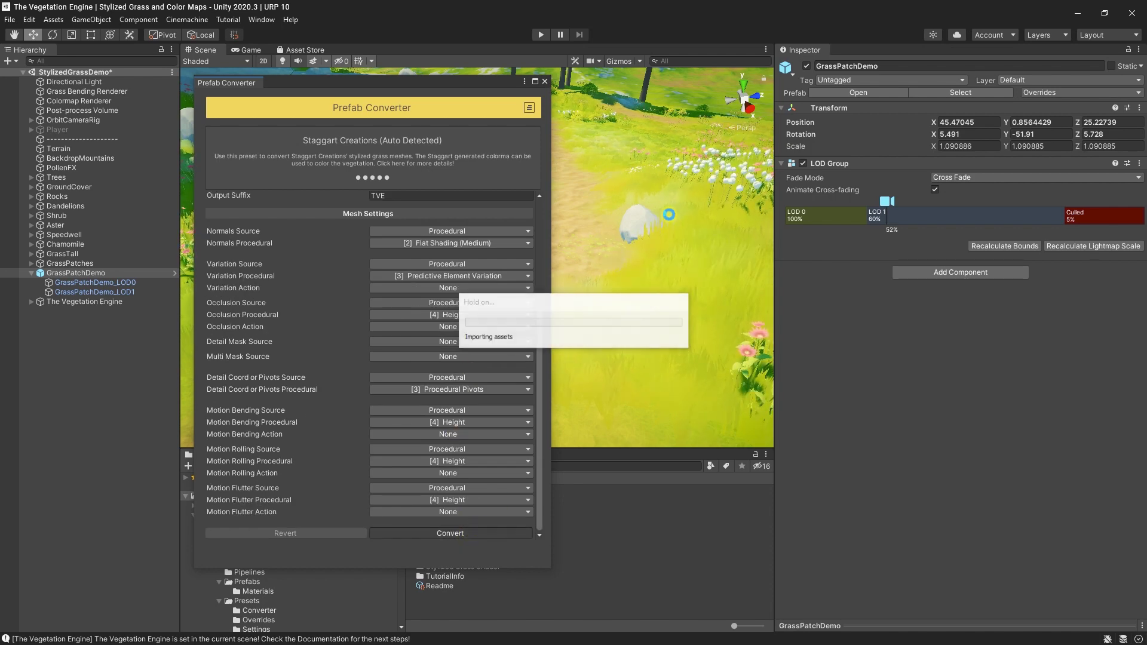
click(545, 82)
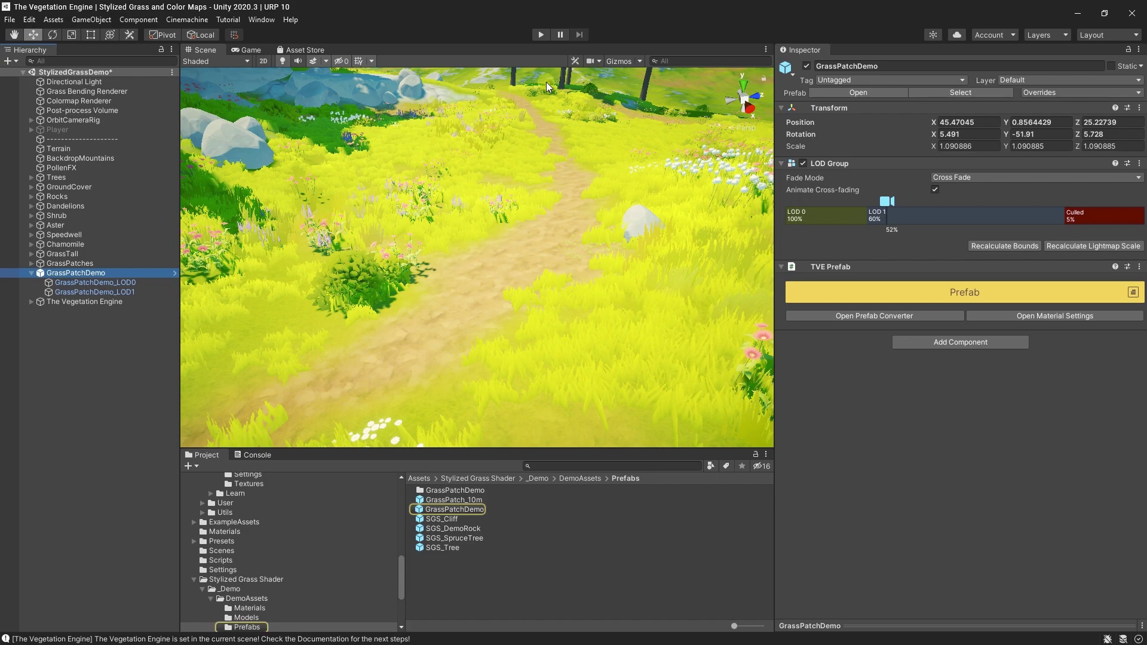
- Add a new Vegetation Engine Element to the scene
mouse_move(602, 192)
alt+mouse_down()
mouse_move(569, 244)
mouse_move(571, 187)
mouse_move(559, 248)
mouse_move(569, 259)
mouse_move(556, 266)
mouse_move(576, 313)
mouse_move(597, 249)
mouse_move(611, 271)
alt+mouse_up()
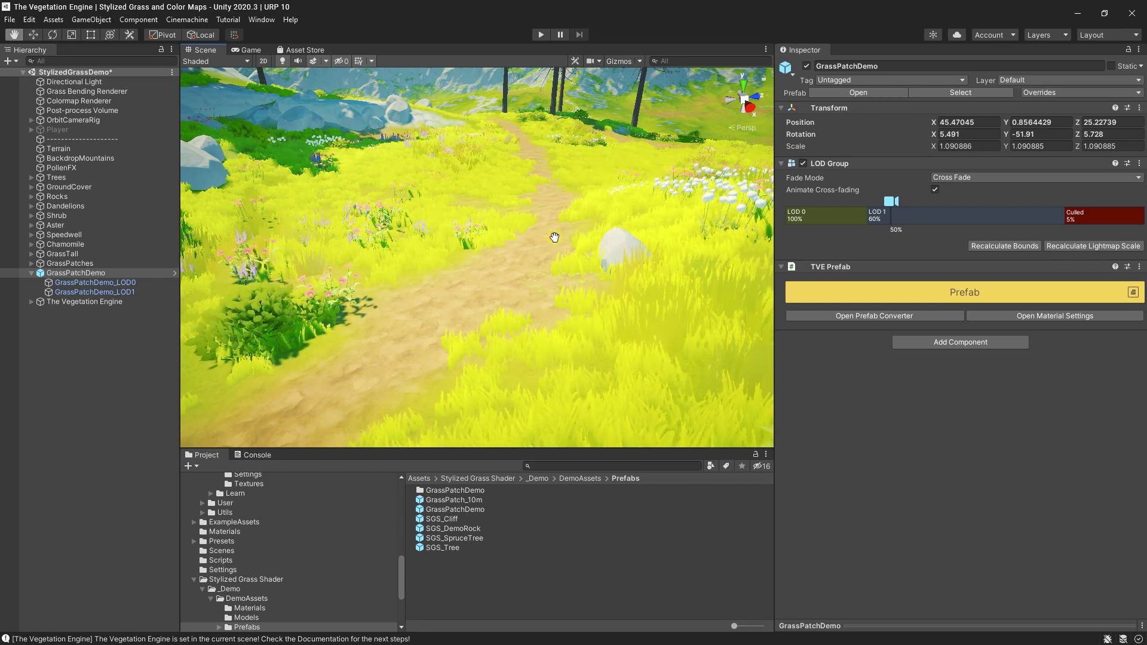
scroll(551, 236, up, 1)
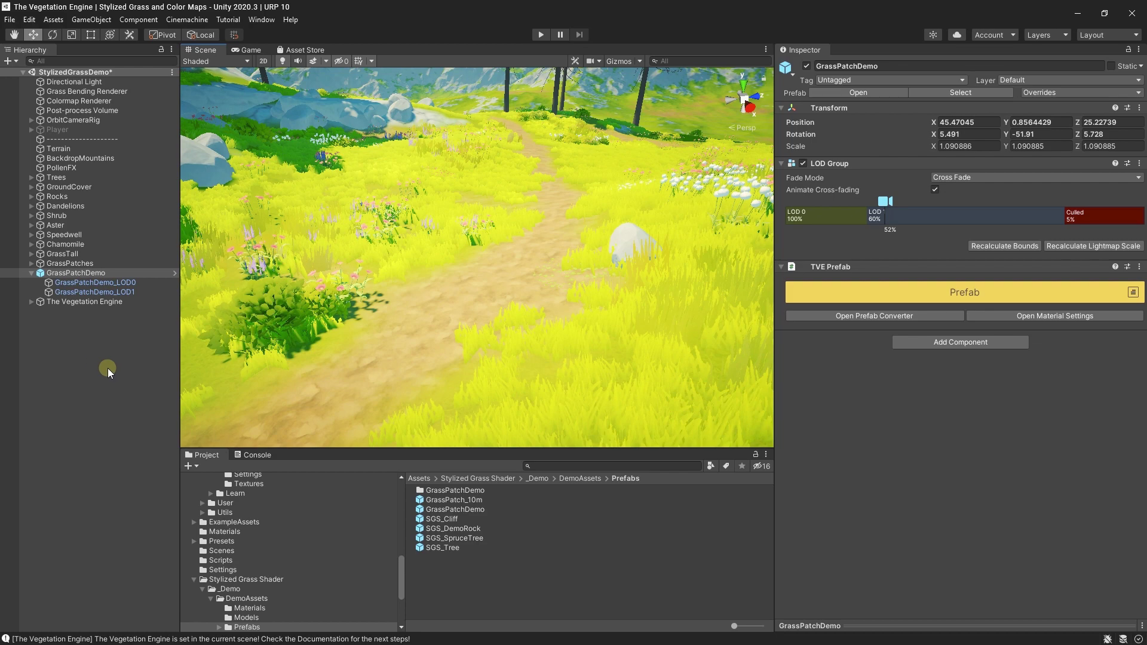
right_click(63, 331)
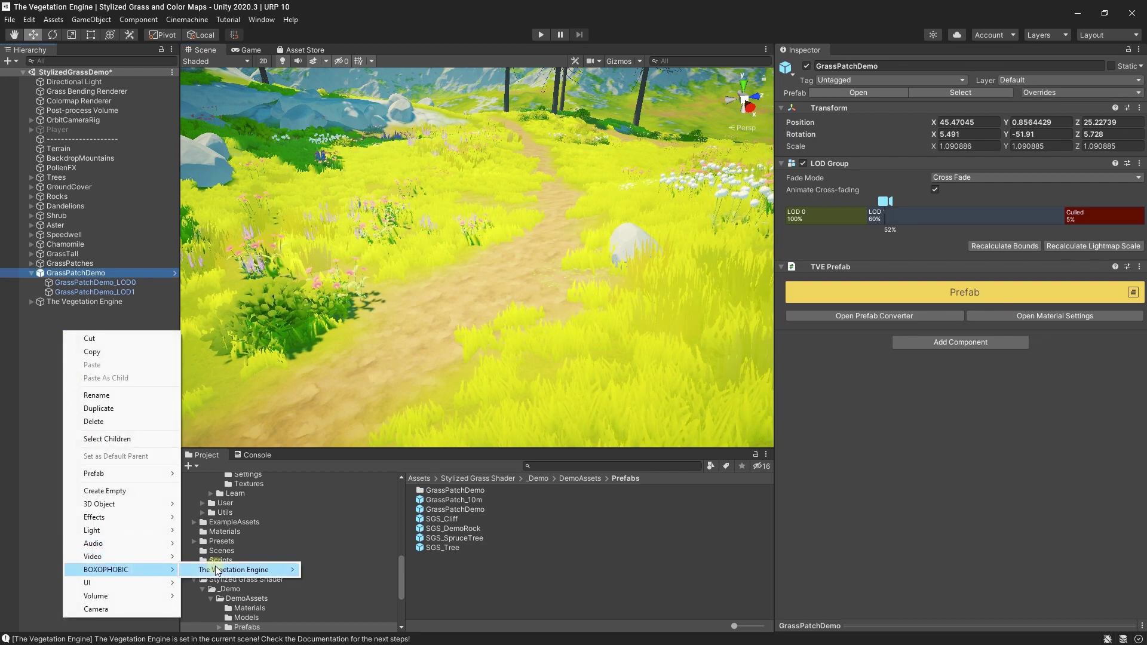
click(329, 582)
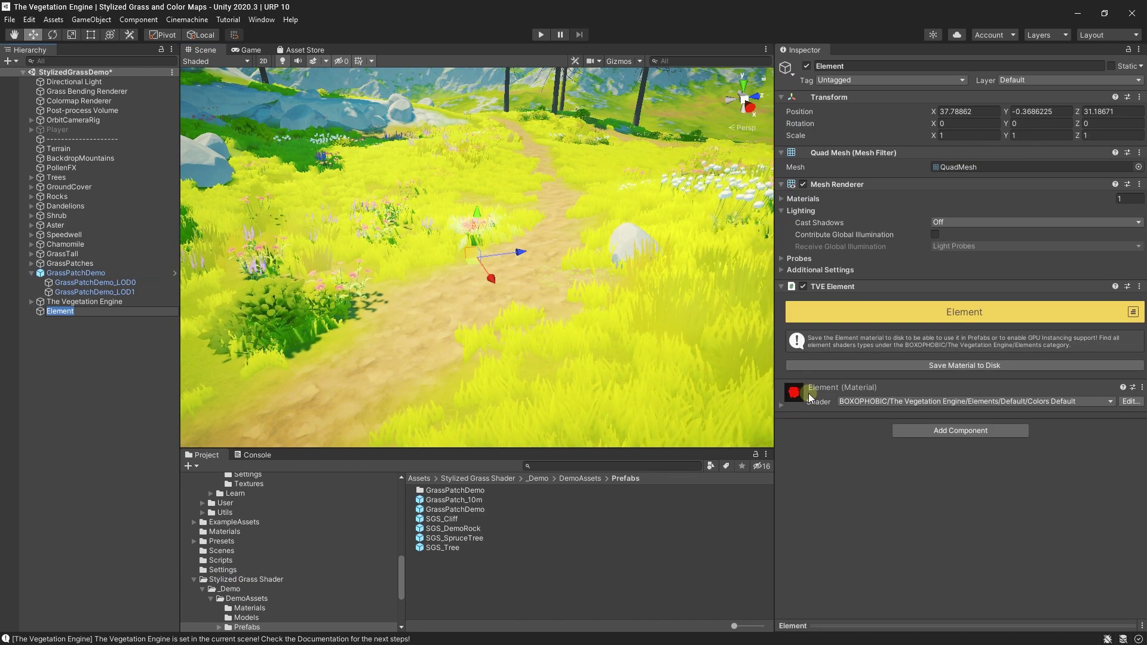
- Set the element material's shader to BOXOPHOBIC/The Vegetation Engine/Elements/Default/Colors Map
scroll(814, 396, down, 3)
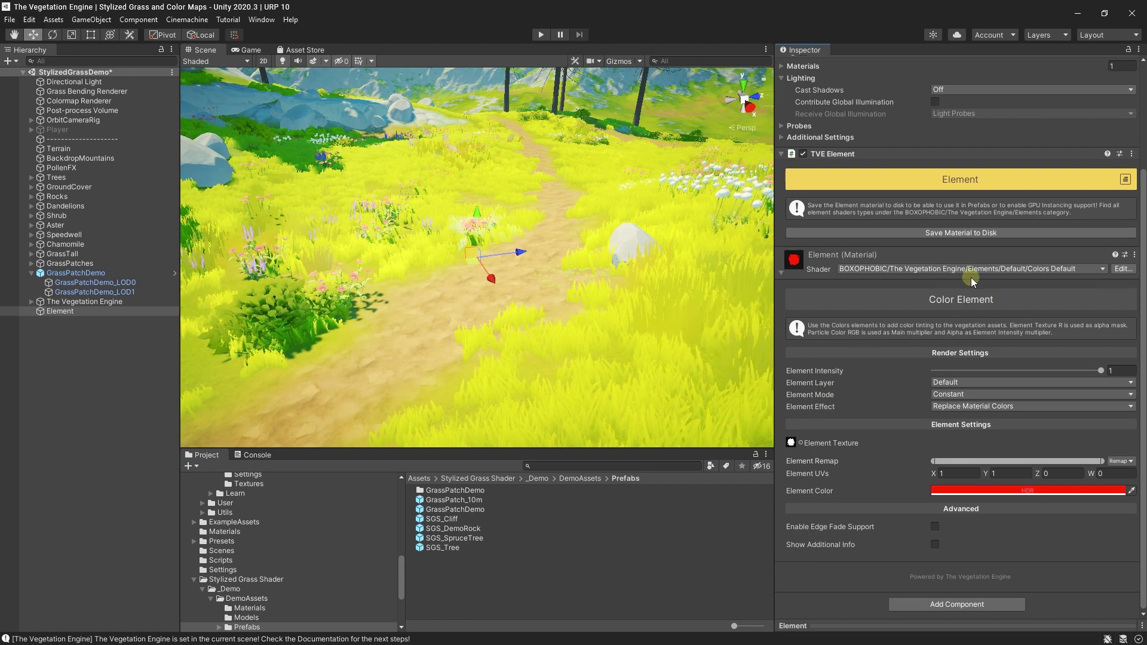
click(888, 268)
click(894, 309)
click(887, 308)
click(876, 310)
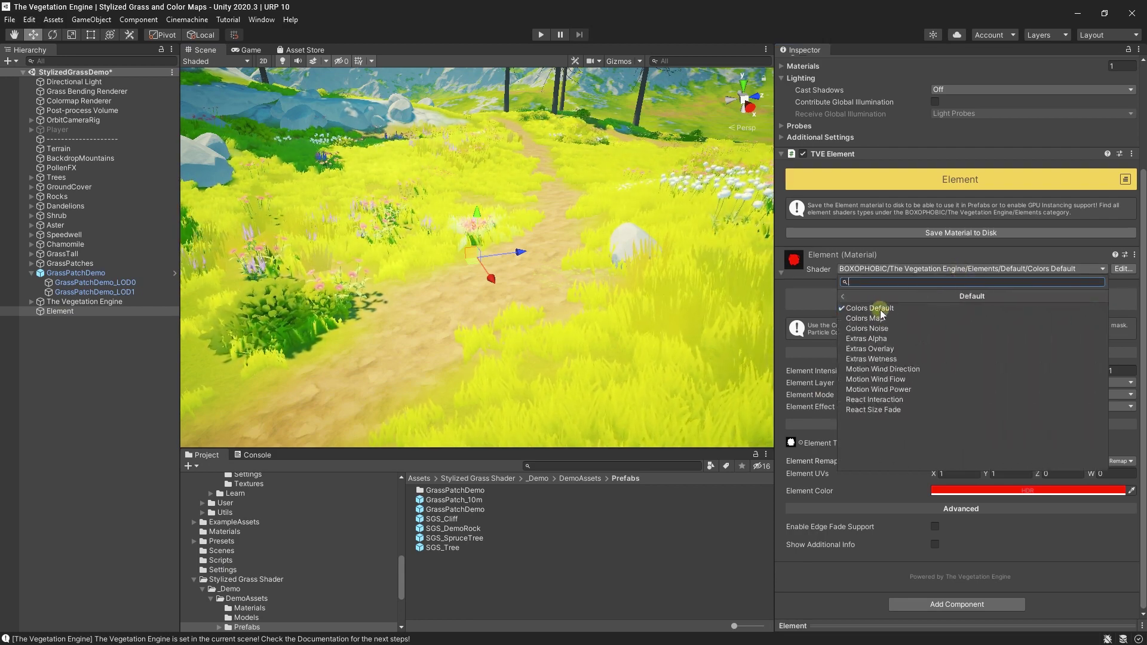
click(873, 319)
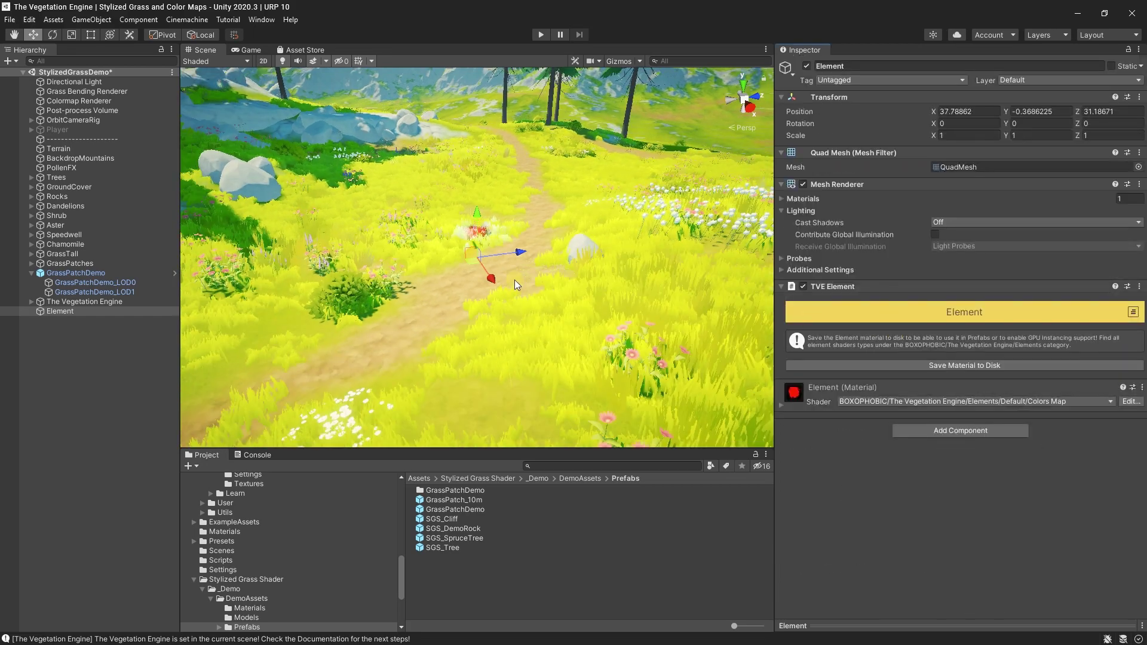
- Scale the element up uniformly to about 58 in the scene
key(r)
drag(488, 262, 486, 148)
scroll(515, 218, up, 3)
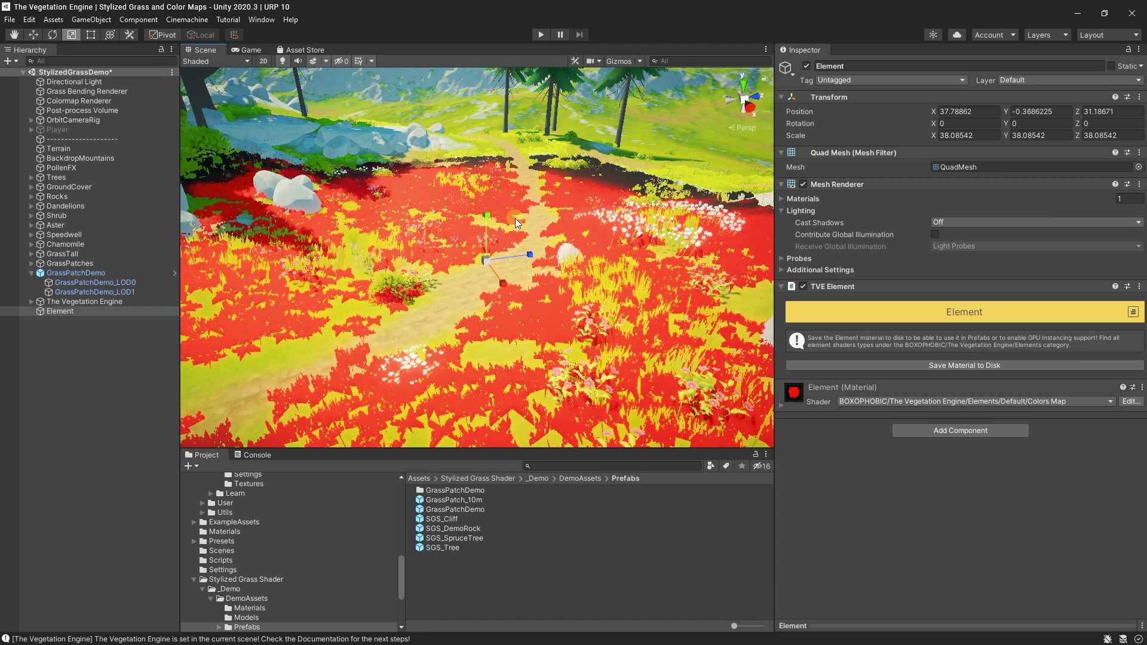
scroll(515, 217, down, 5)
alt+drag(438, 296, 529, 209)
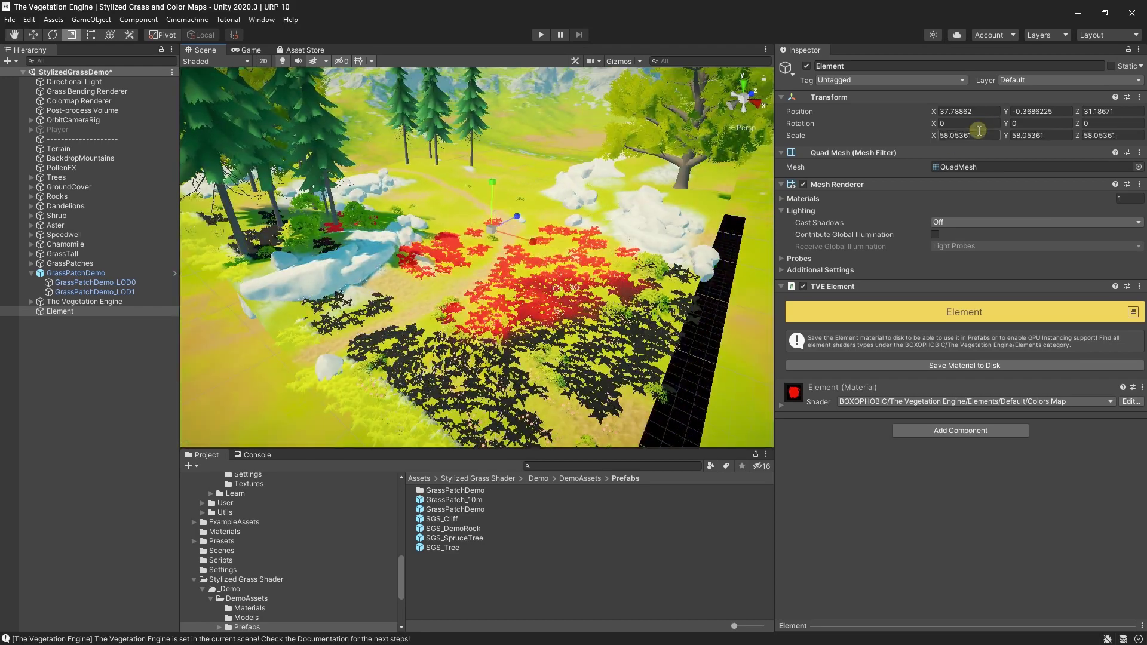
- Set the element's X and Z scale to 64 and its X and Z position to 32
text(64)
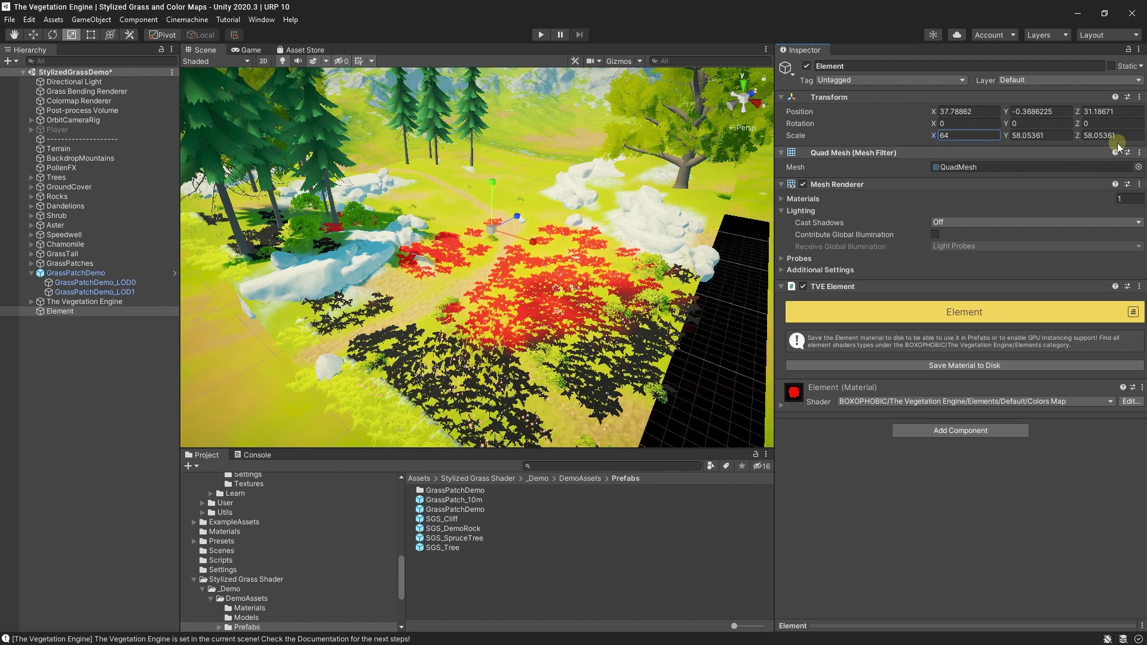
click(1121, 134)
text(64)
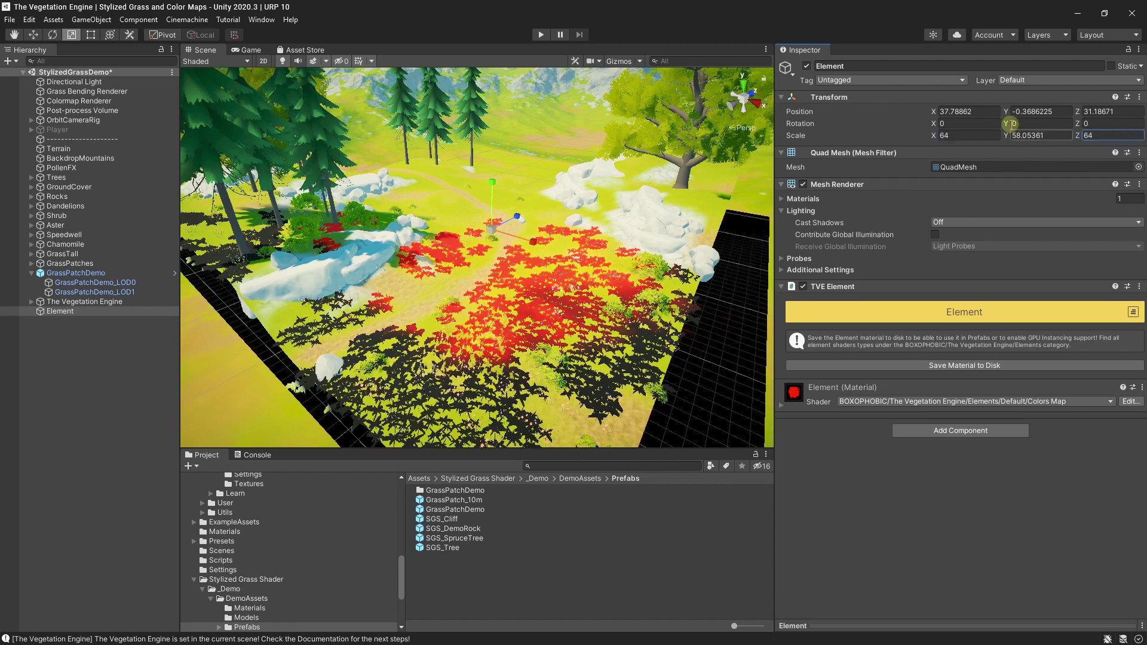
text(32)
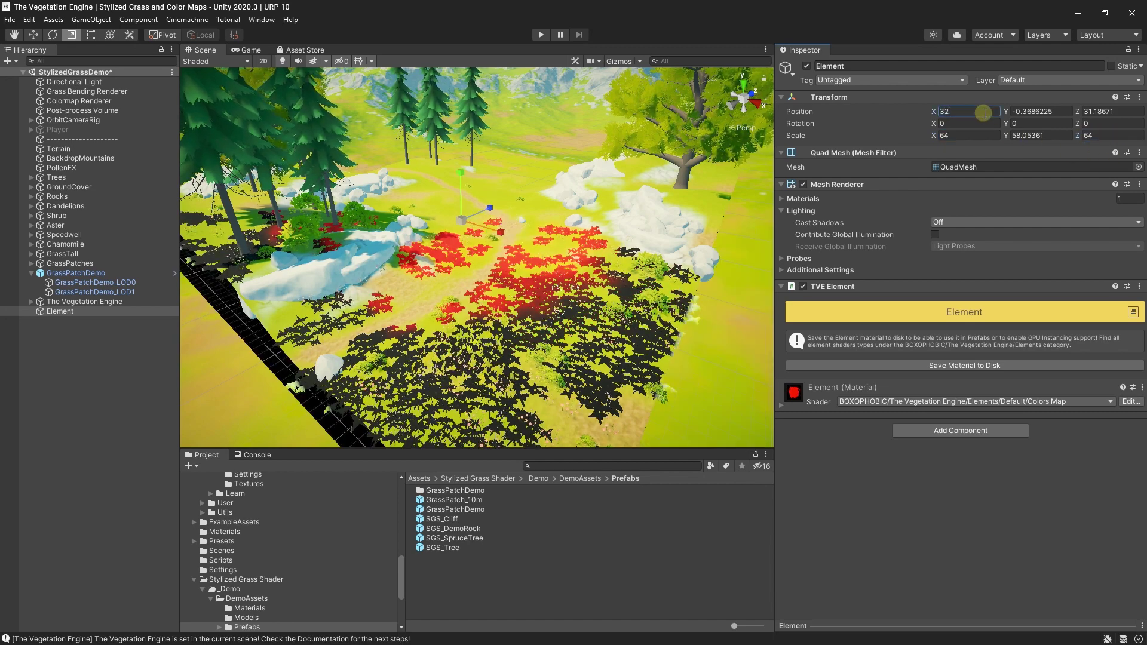
text(32)
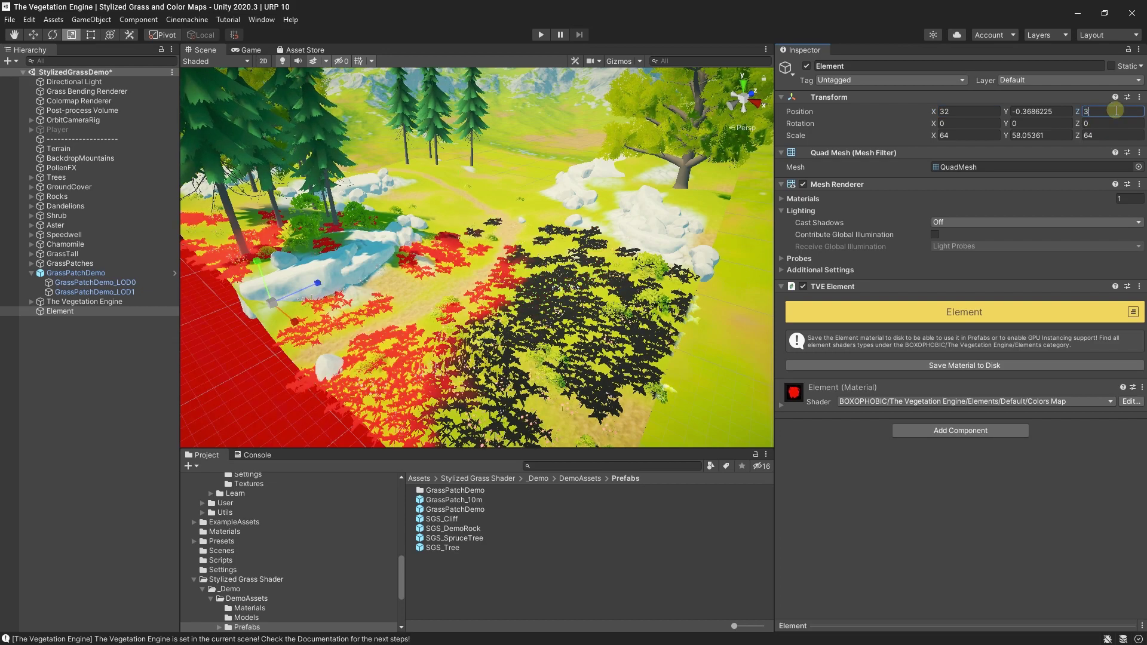